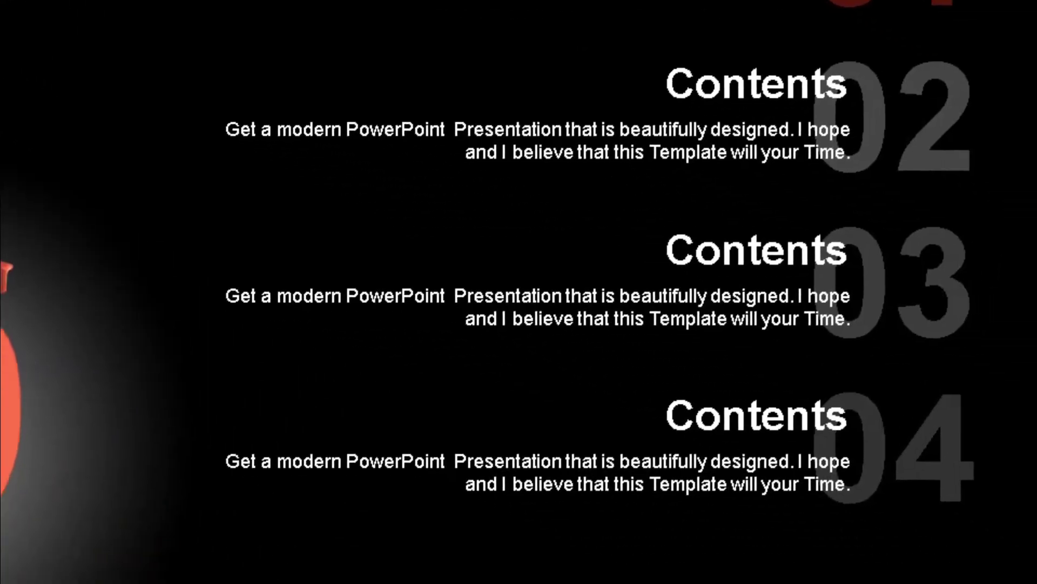
On the Transitions tab, make the Agenda slide advance automatically after 00:03.00
scroll(46, 335, down, 3)
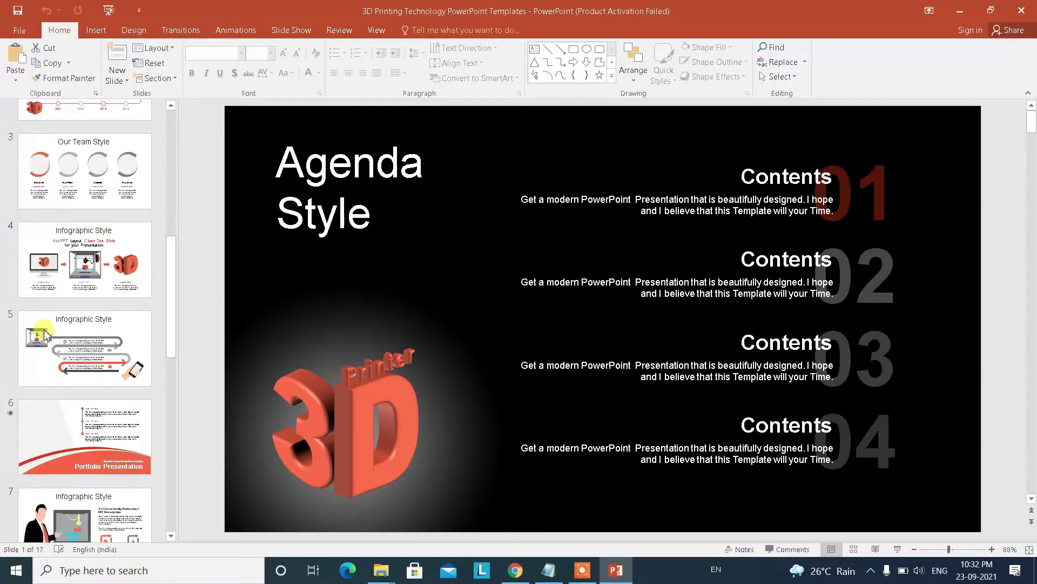
scroll(46, 335, up, 3)
scroll(81, 332, down, 3)
scroll(128, 331, up, 3)
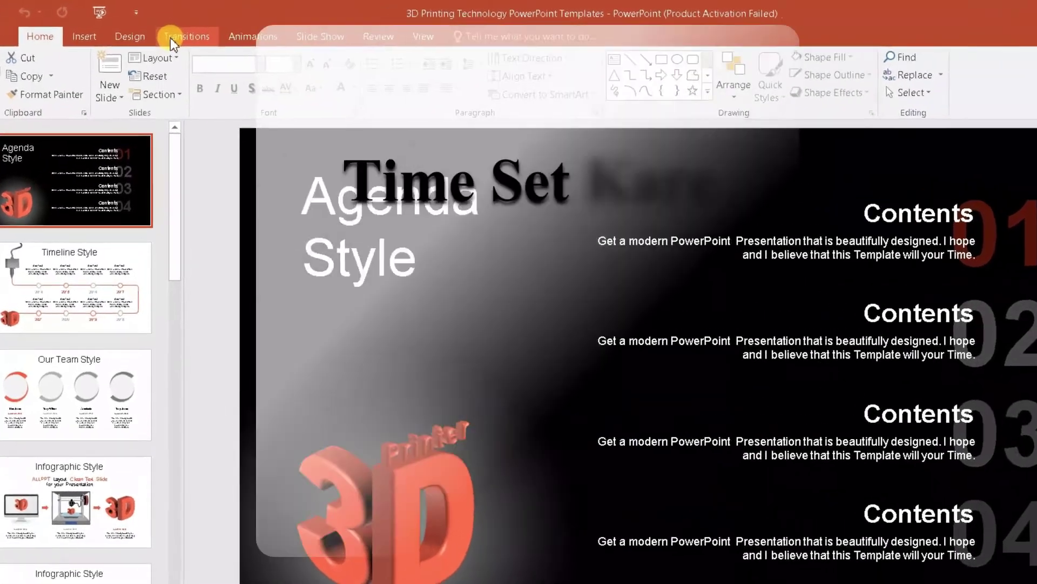
click(171, 38)
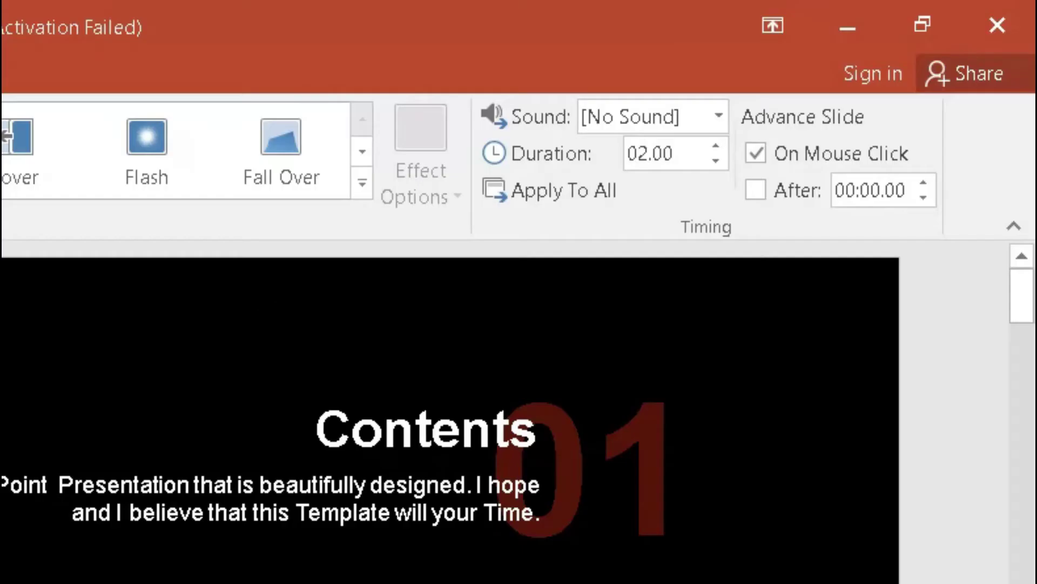
click(928, 183)
click(927, 183)
click(927, 183)
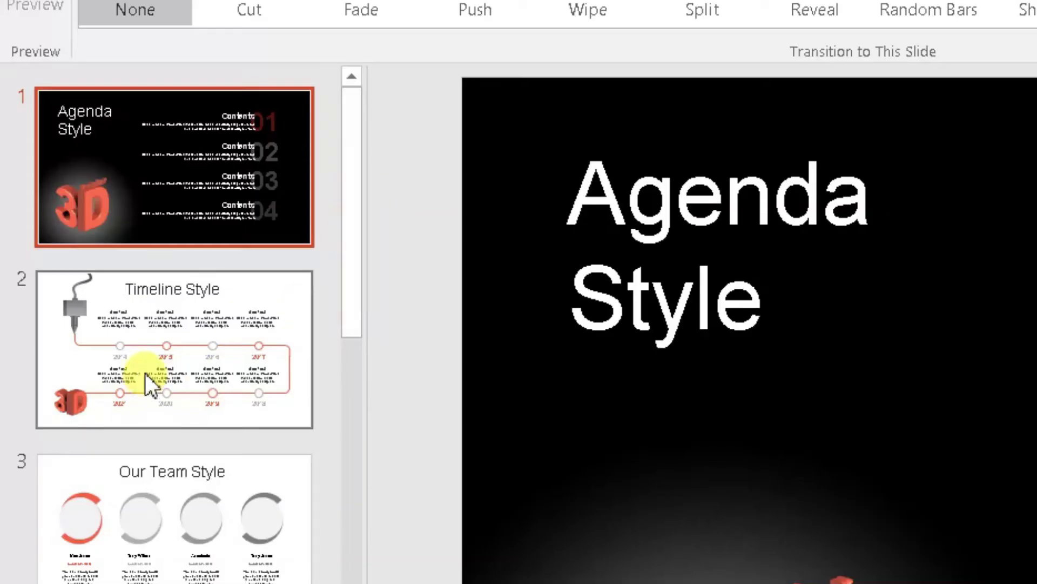
Set the Timeline slide to advance automatically after 6 seconds
click(148, 355)
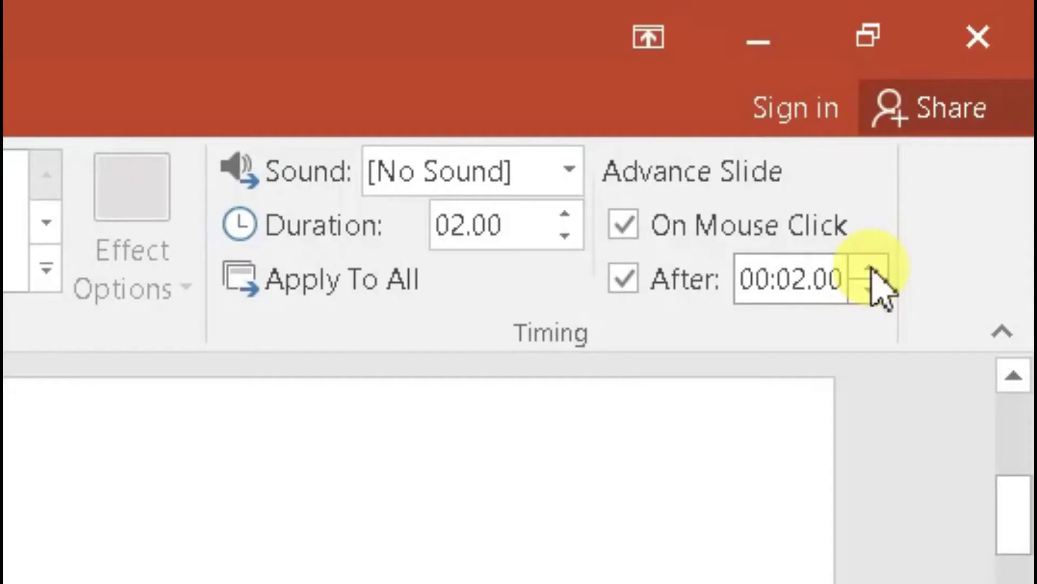
click(991, 76)
click(991, 76)
click(870, 270)
click(870, 270)
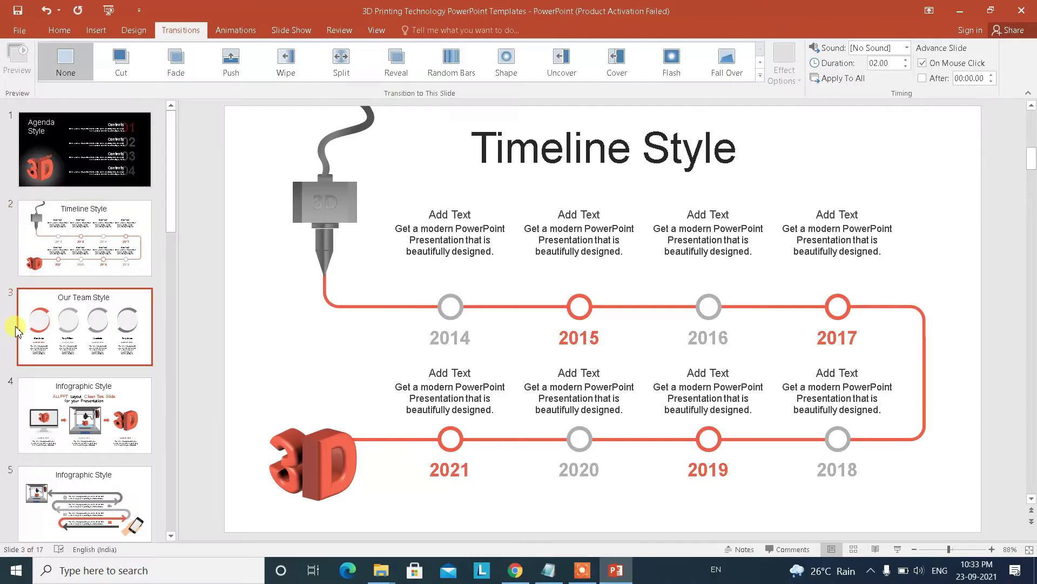
Give slide 4 a 5-second automatic advance and slide 5 a 1-second one
click(21, 327)
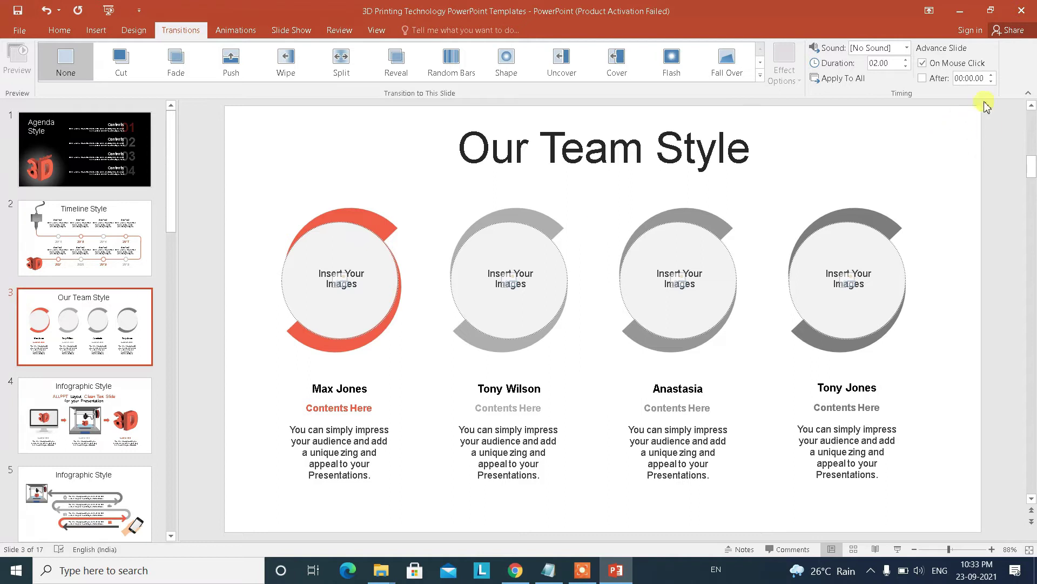
click(41, 394)
click(990, 76)
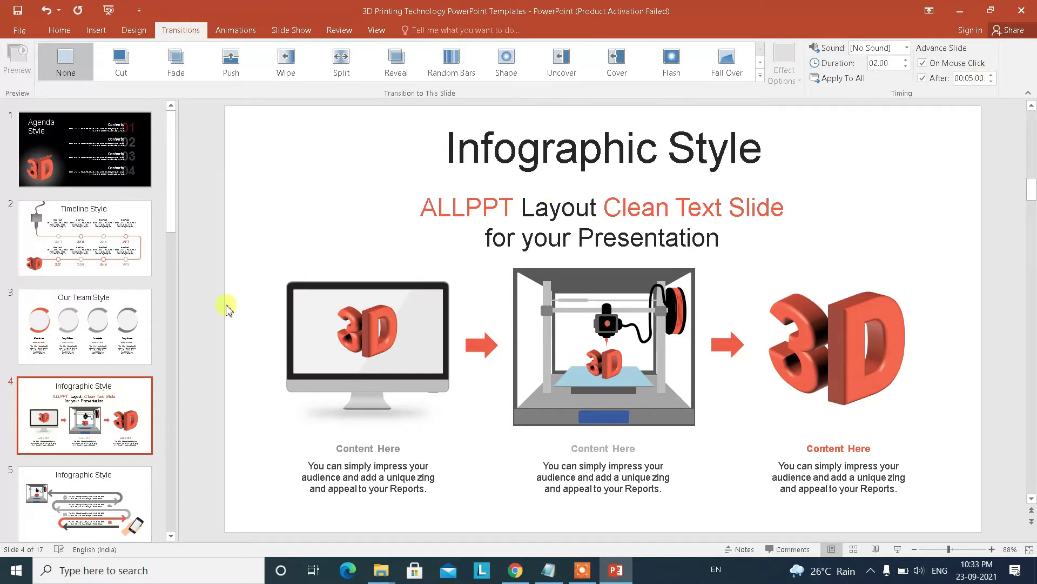
key(Down)
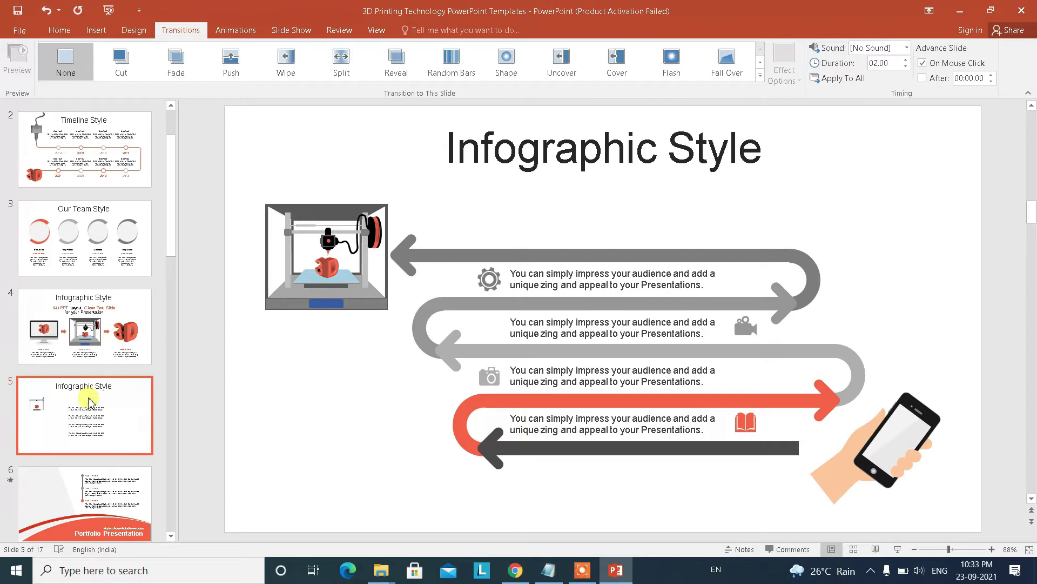
click(992, 76)
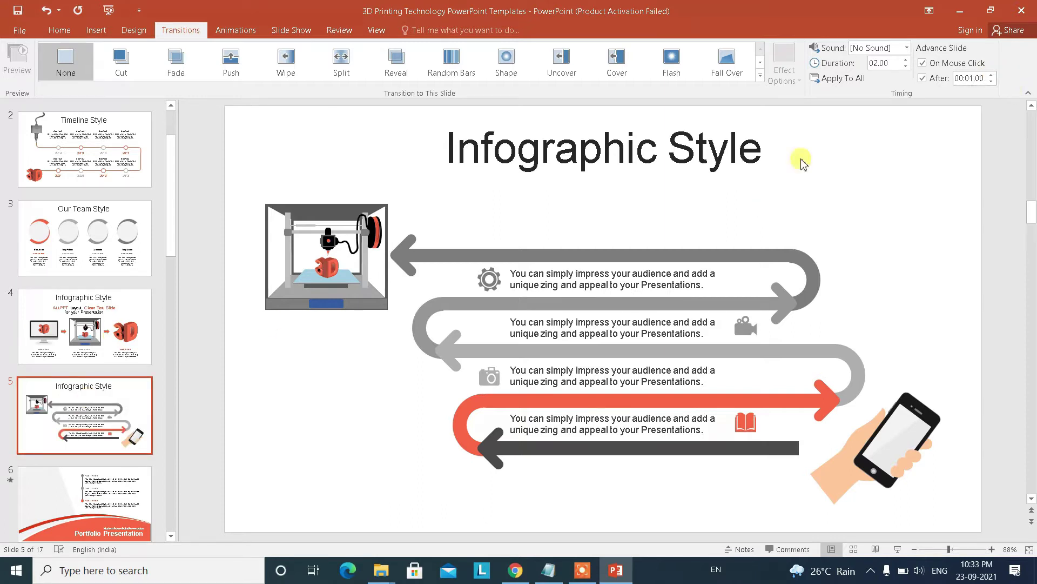
Set slides 6 and 7 to advance automatically after 1 second
click(86, 476)
click(992, 75)
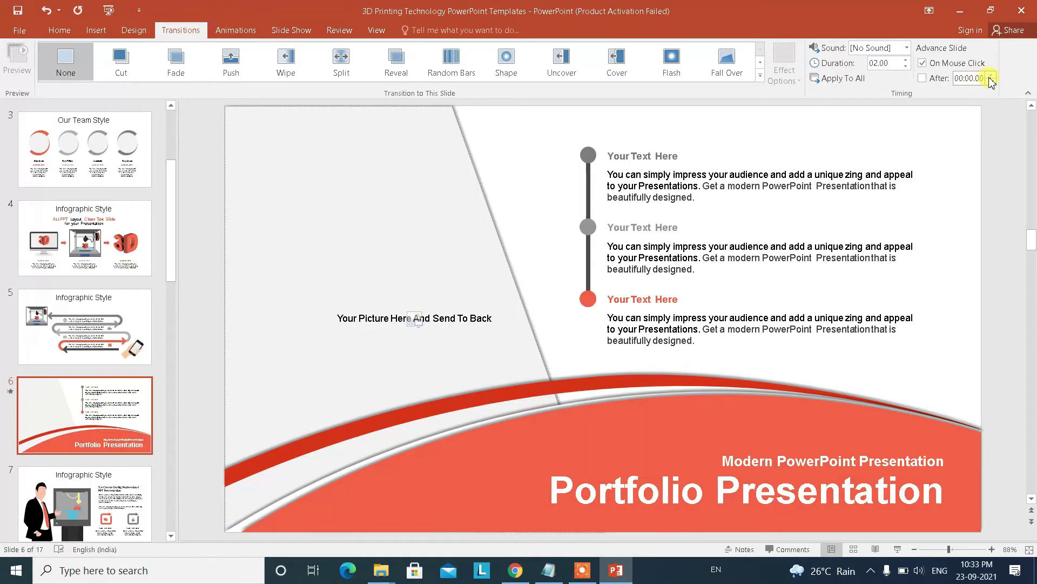
scroll(71, 424, down, 2)
click(83, 400)
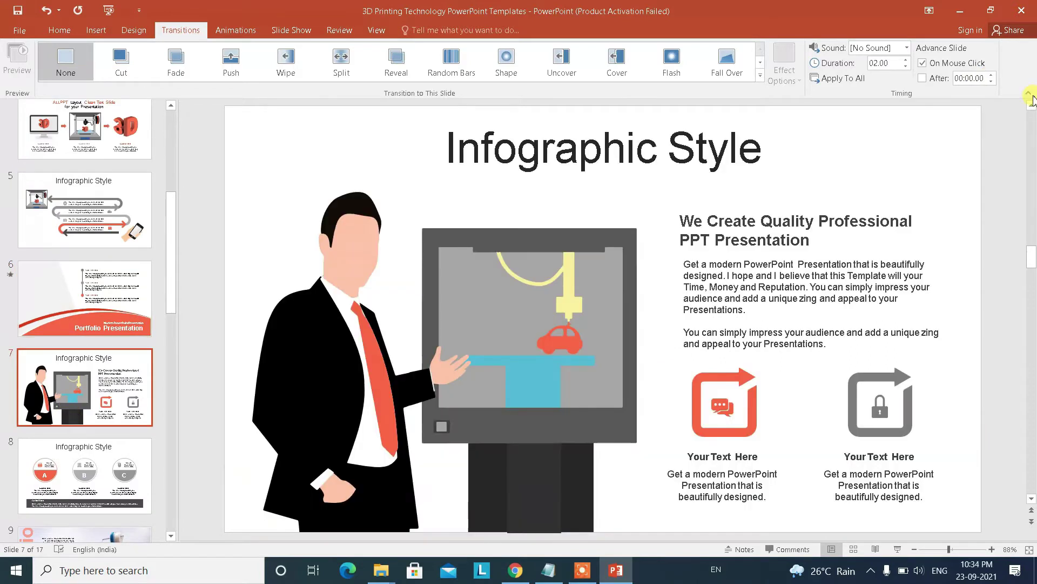
scroll(151, 277, up, 5)
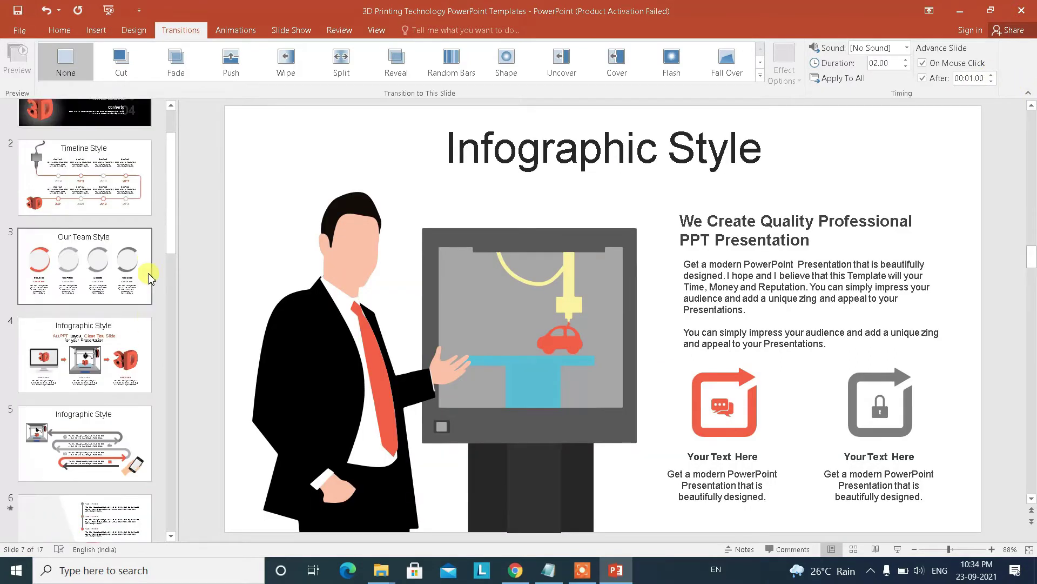
scroll(150, 277, up, 1)
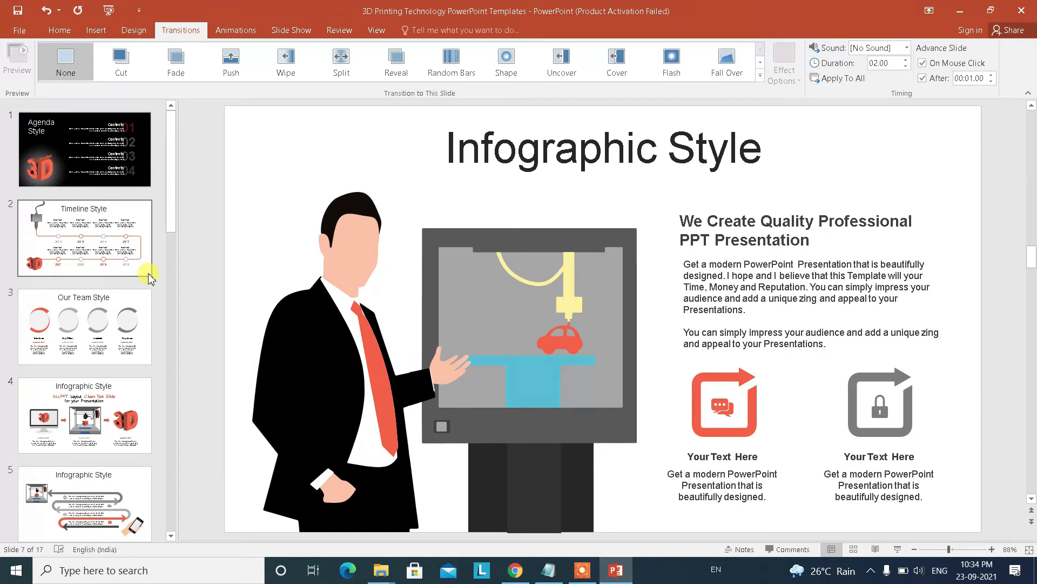
Give the Agenda slide the Breeze transition sound
click(137, 181)
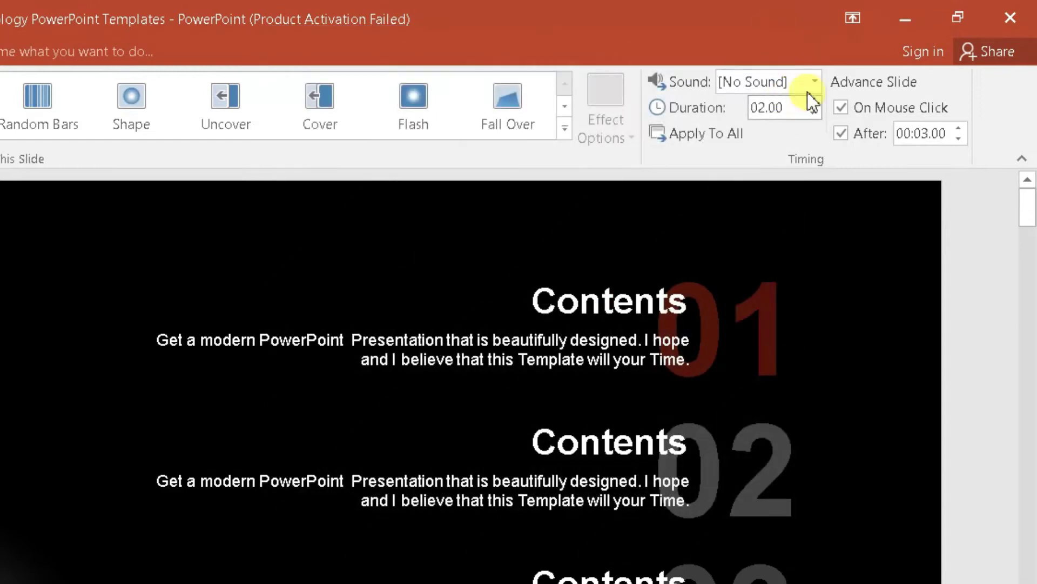
click(815, 81)
click(741, 218)
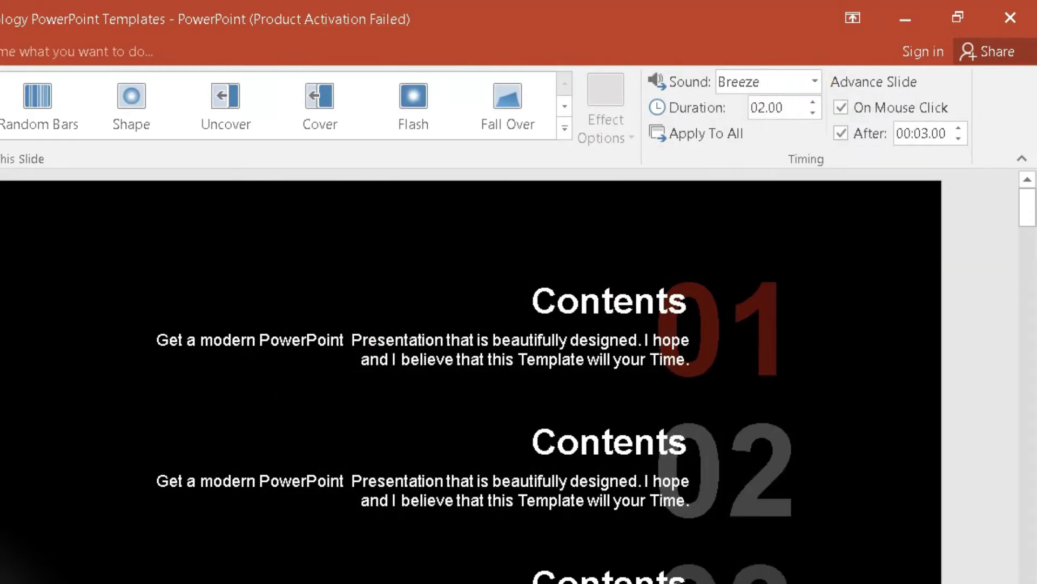
click(815, 81)
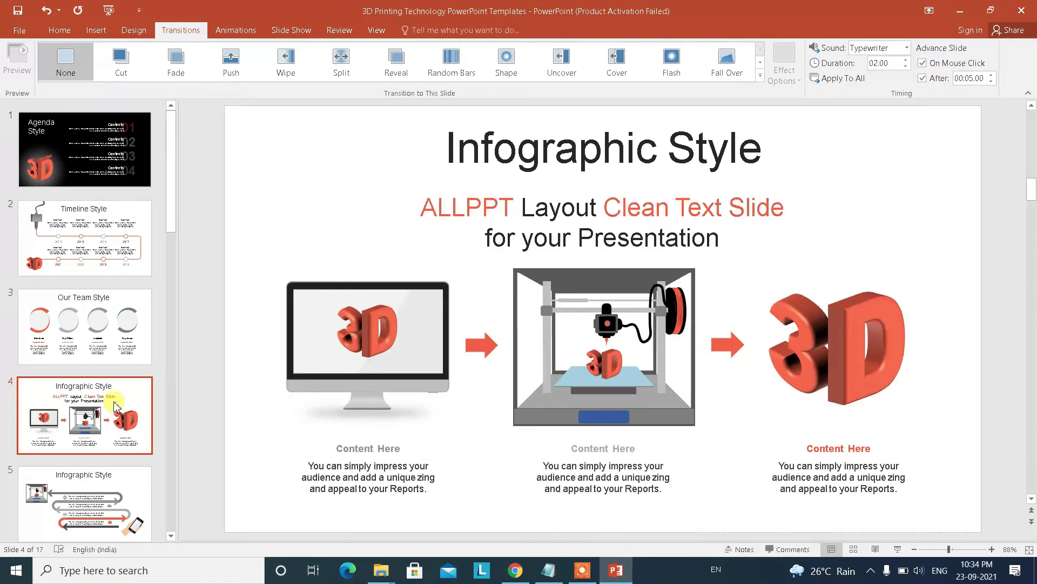
Add the Suction transition sound to slide 5, then go back to the Agenda slide
click(85, 503)
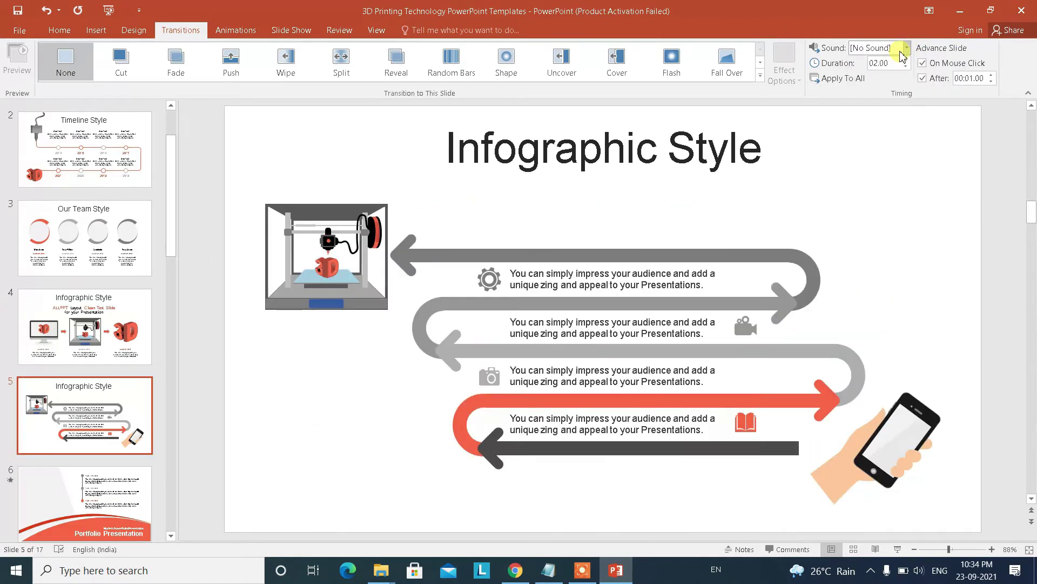
click(906, 48)
click(865, 271)
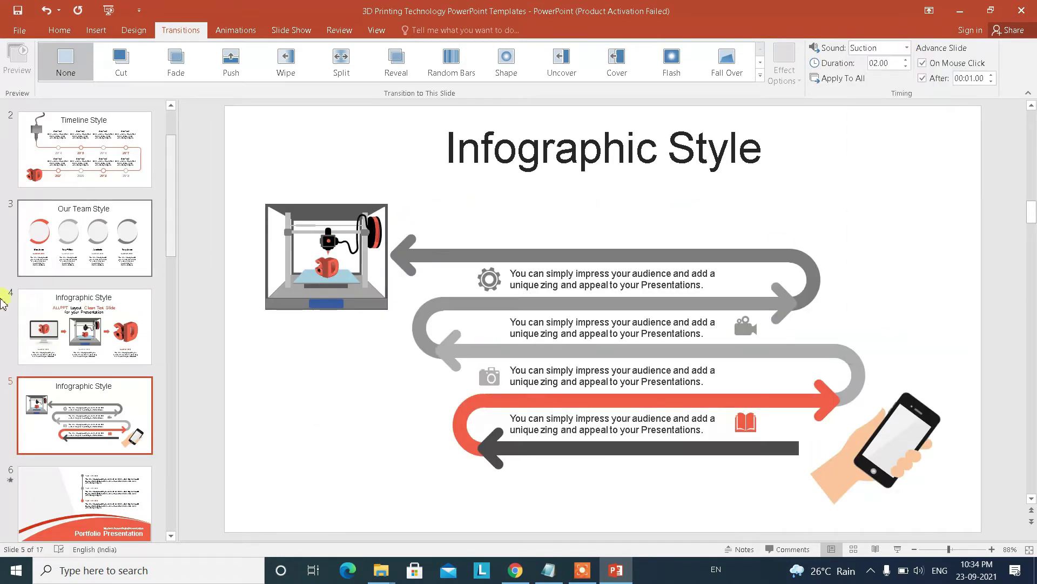
click(139, 493)
scroll(186, 343, up, 1)
scroll(202, 301, up, 1)
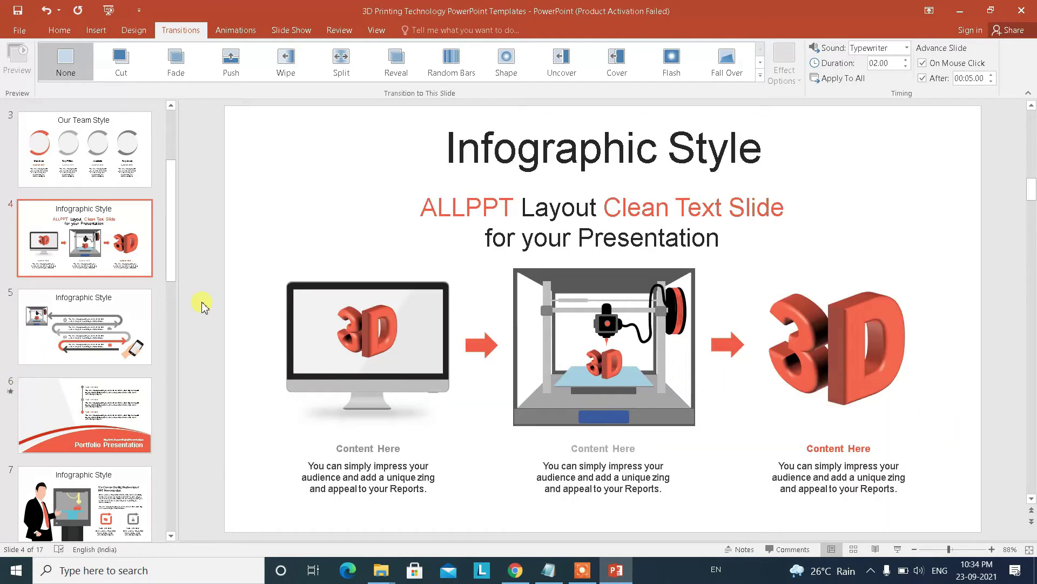
scroll(201, 301, up, 1)
scroll(79, 269, up, 3)
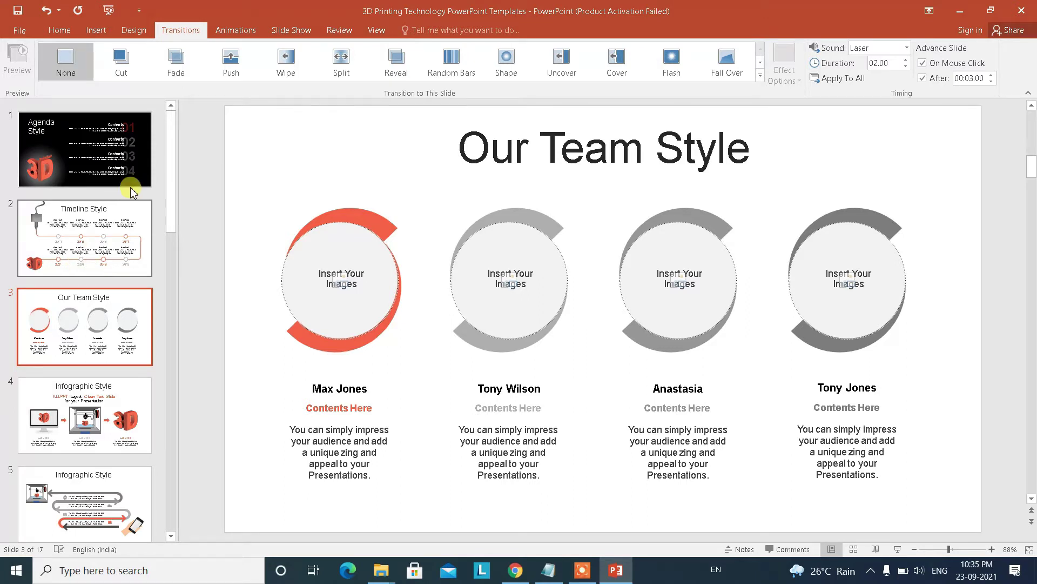
click(105, 149)
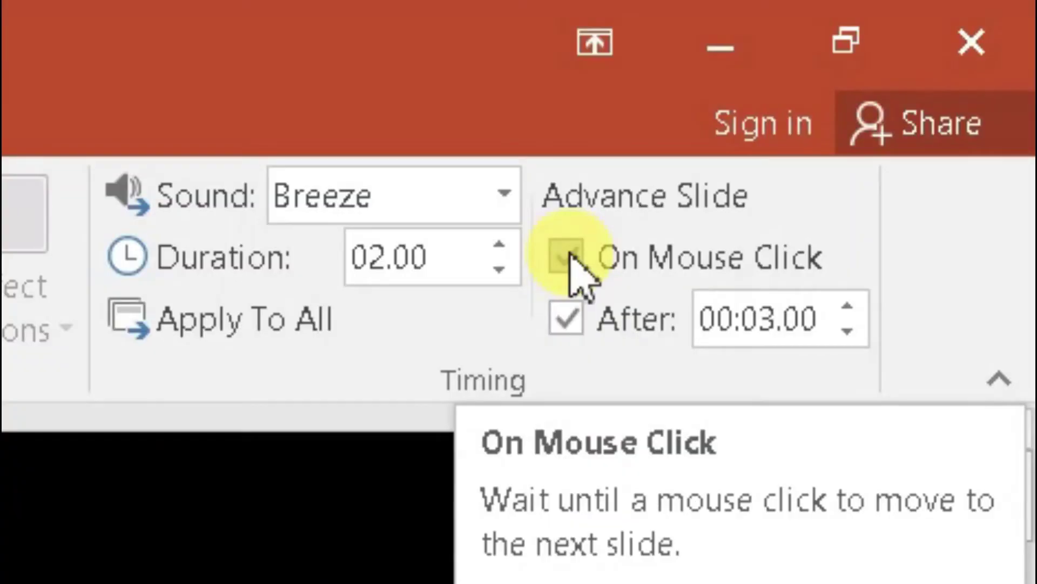
Turn off On Mouse Click so the Agenda slide advances only on its 3-second timer
click(570, 253)
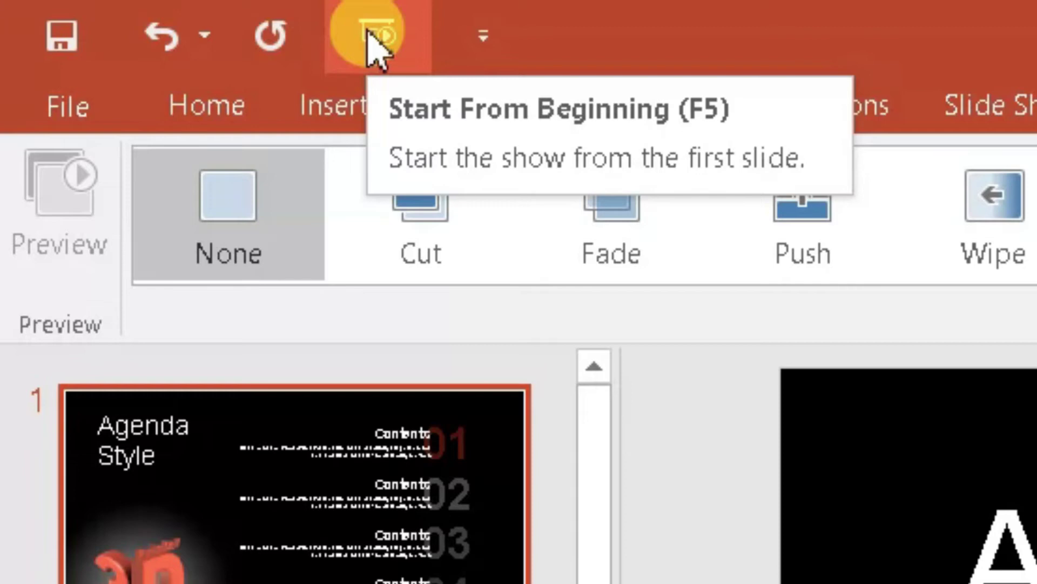
Run the slide show from the start, arrow through to slide 8, then end it
click(368, 32)
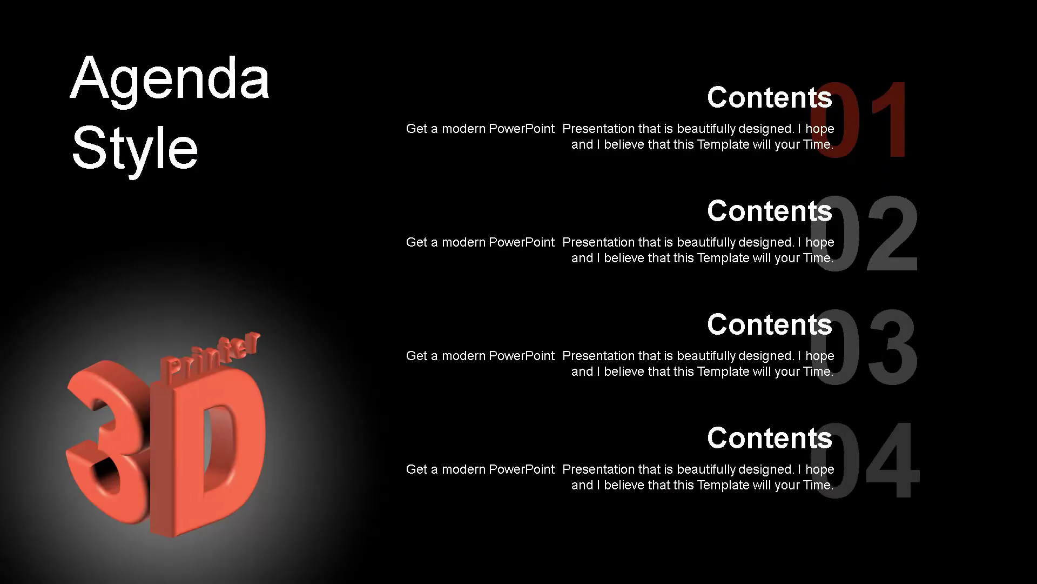
key(Right)
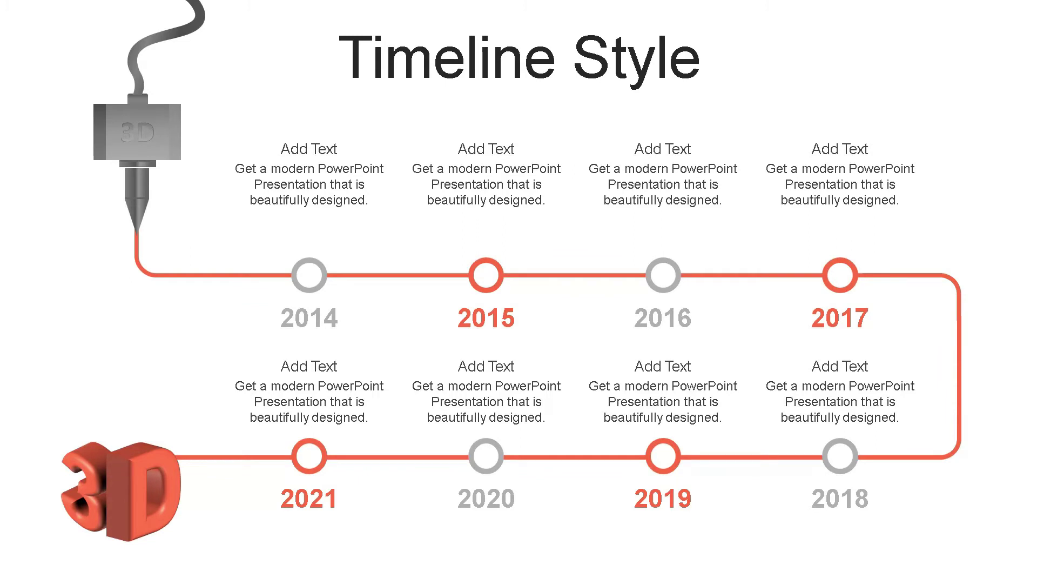
key(Right)
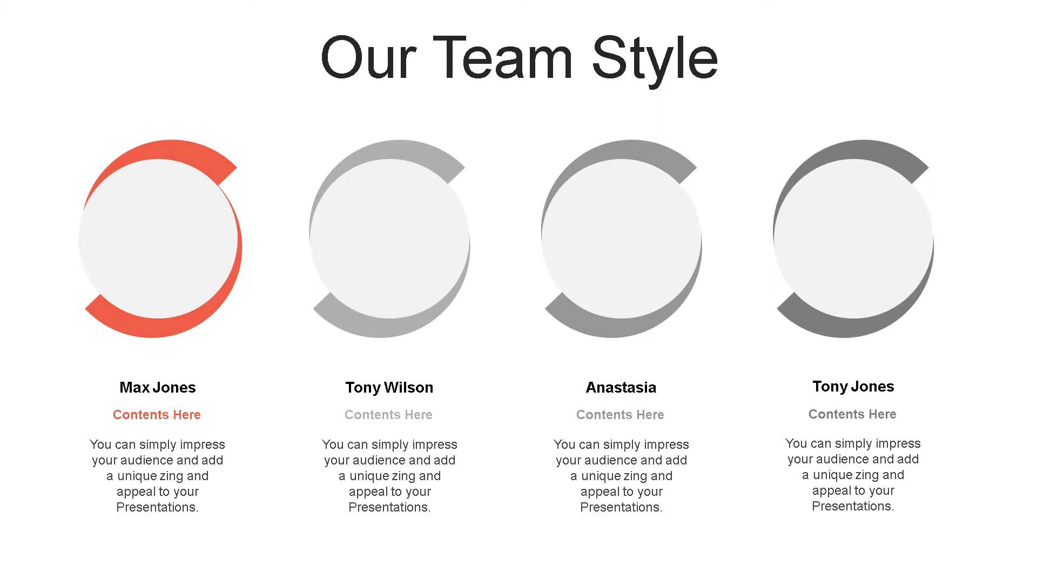
key(Right)
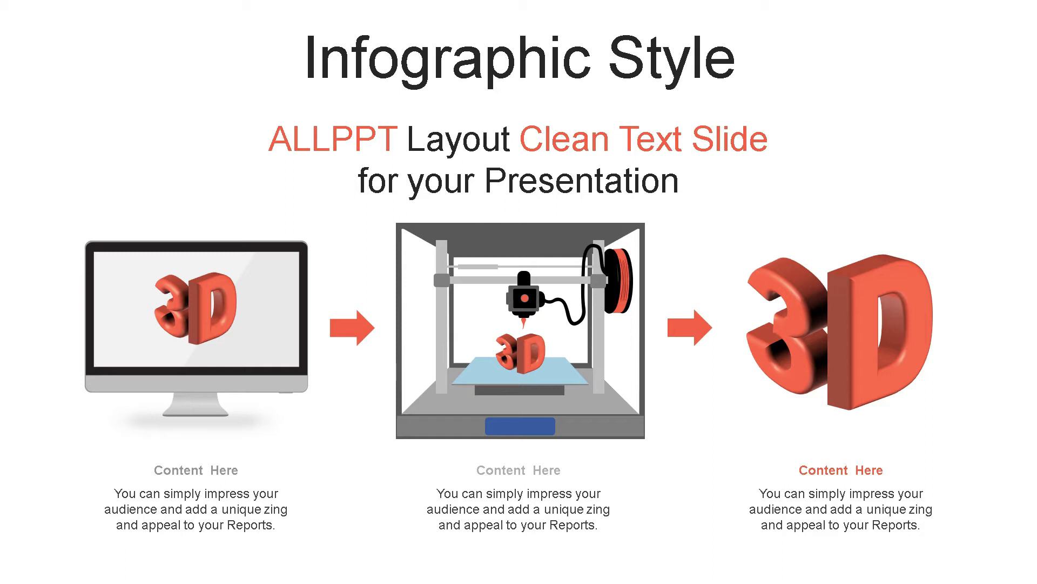
key(Right)
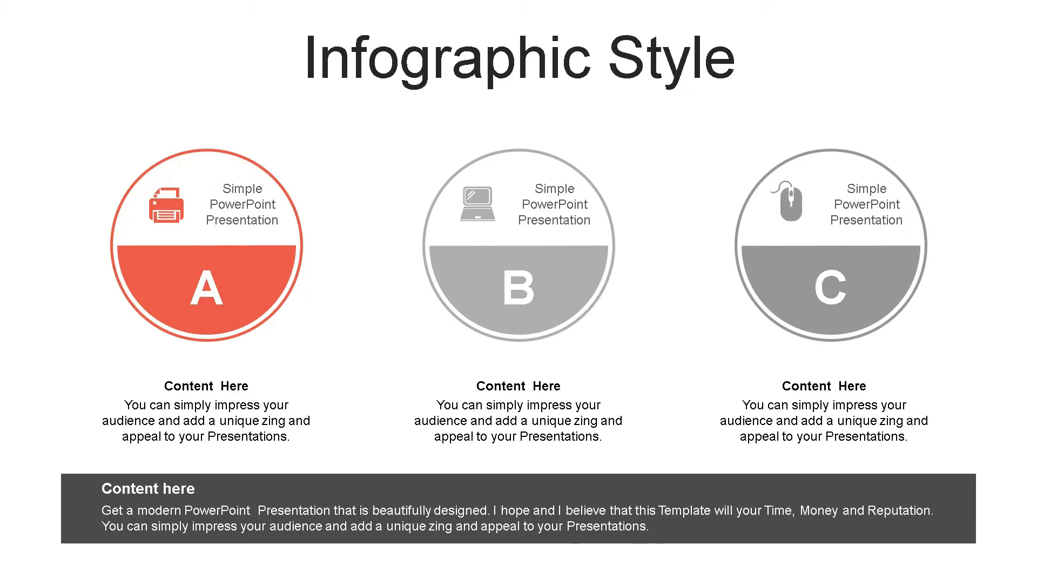
key(Escape)
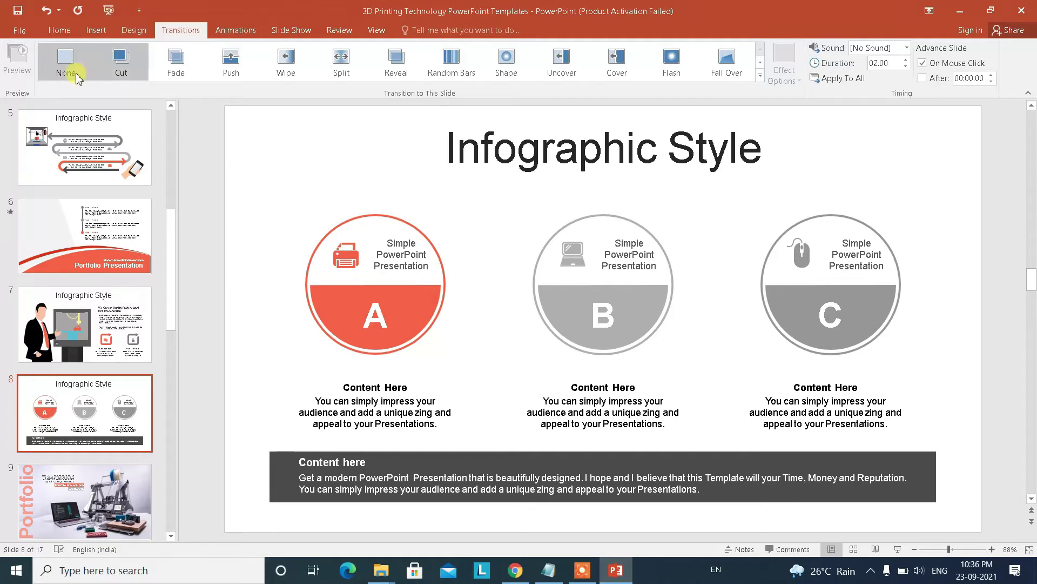
scroll(109, 233, up, 5)
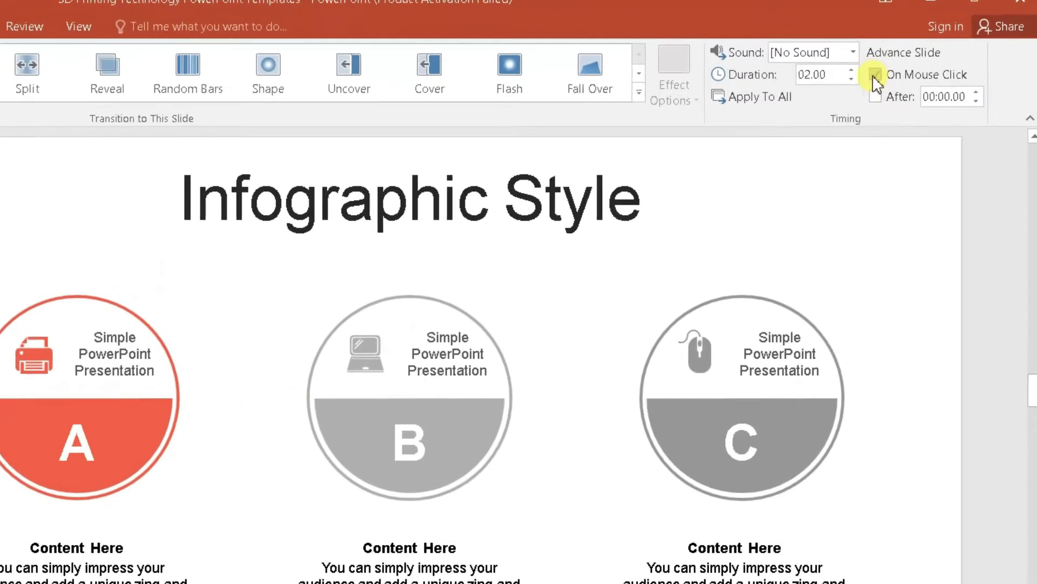
scroll(86, 216, up, 5)
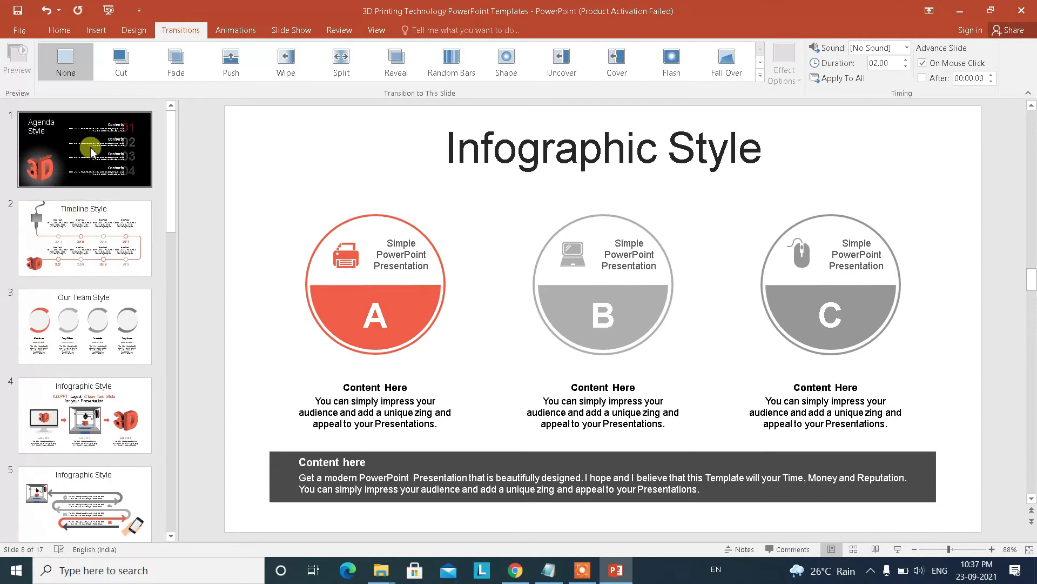
Set the Agenda Style slide's transition sound to [No Sound]
click(90, 152)
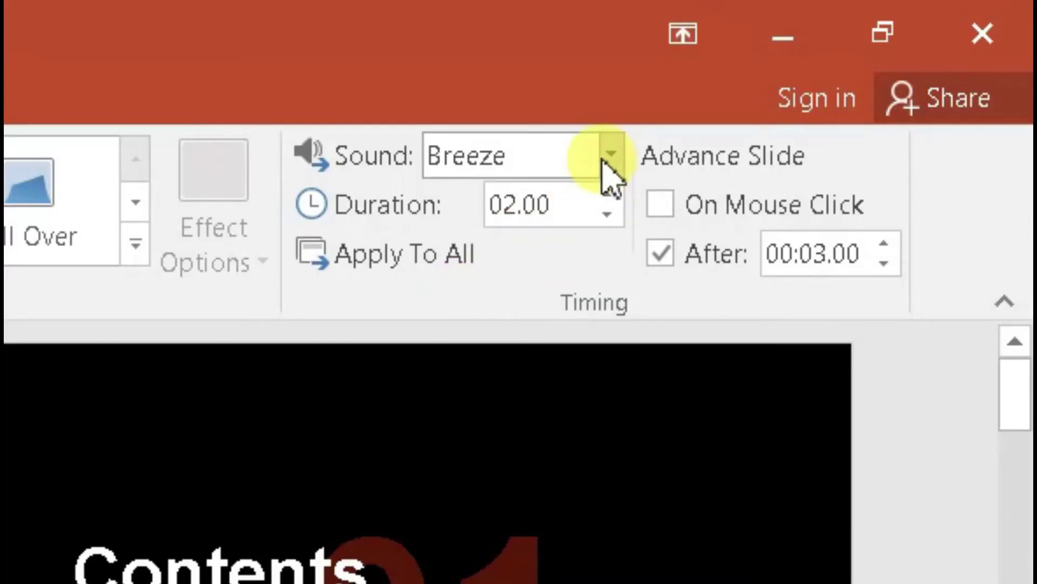
click(602, 158)
click(603, 201)
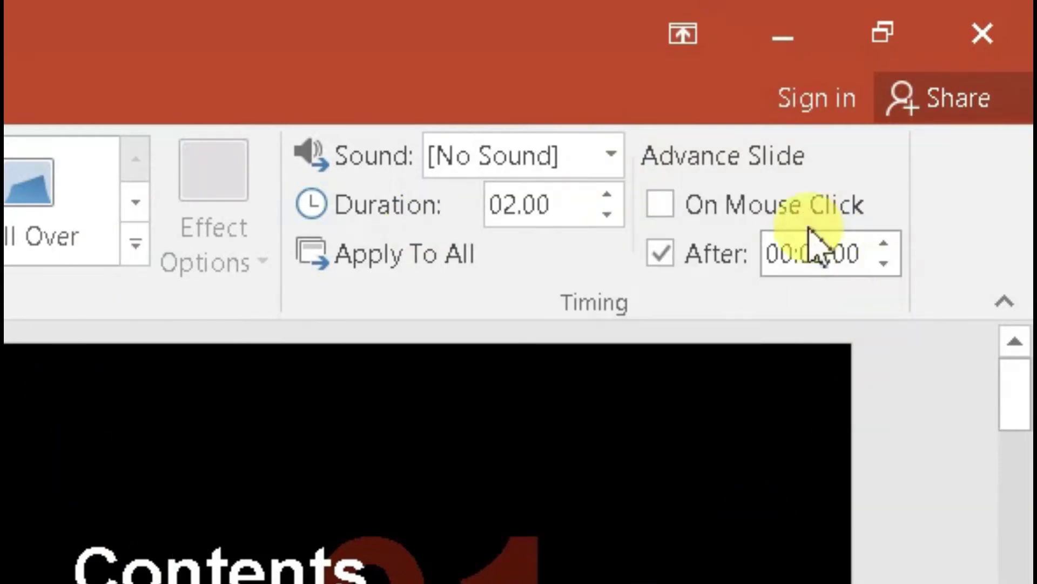
Change the Agenda slide's After time from 00:03.00 to 00:05.00
click(811, 266)
click(830, 259)
drag(813, 255, 825, 254)
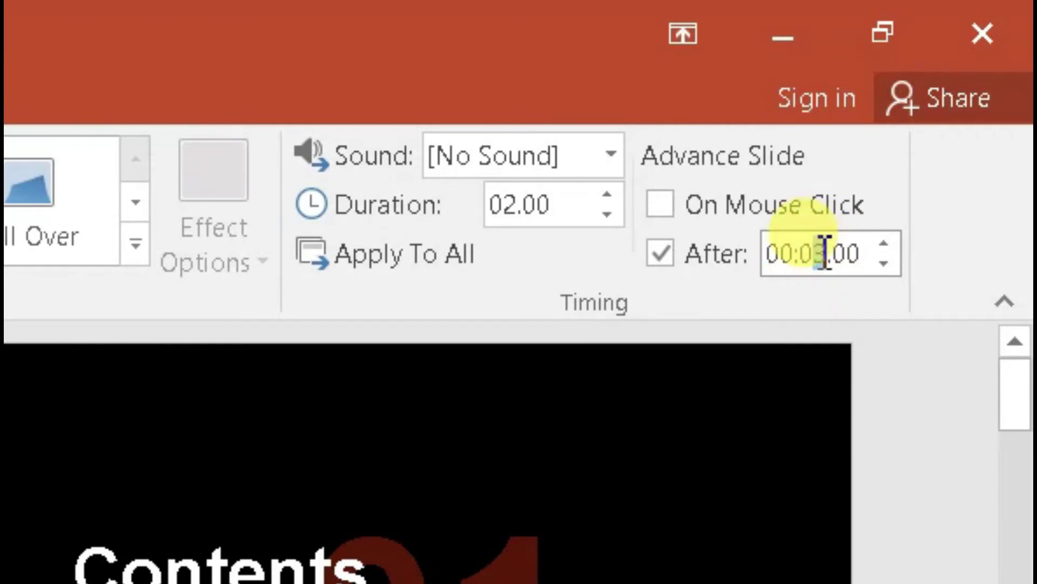
text(5)
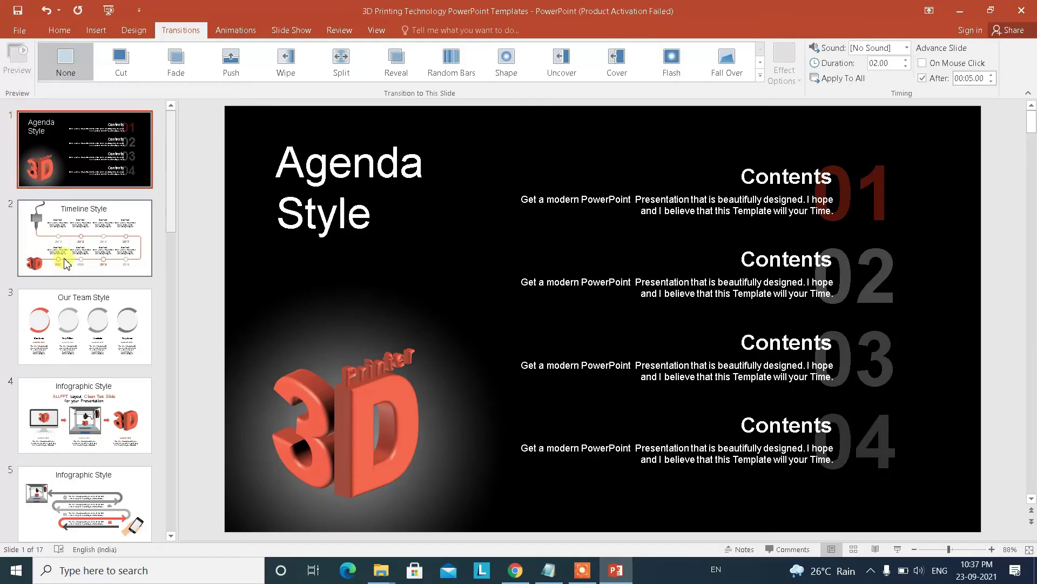
click(70, 267)
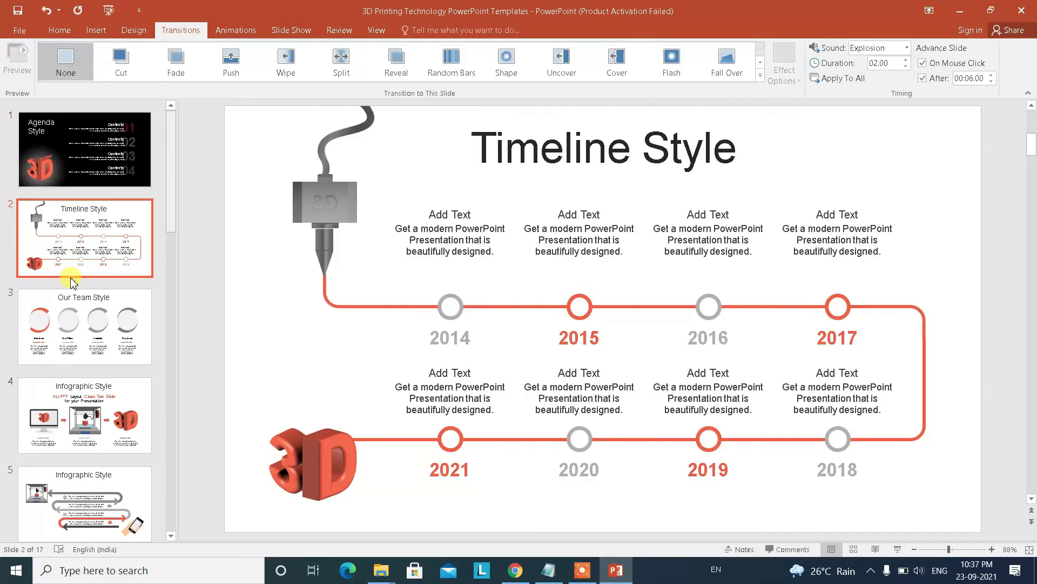
click(101, 161)
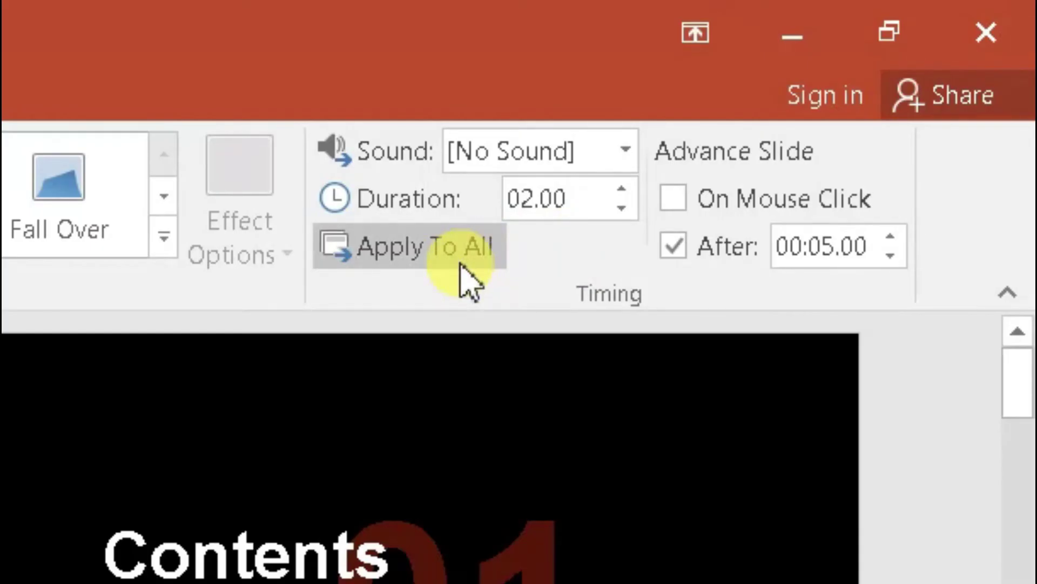
drag(778, 247, 846, 253)
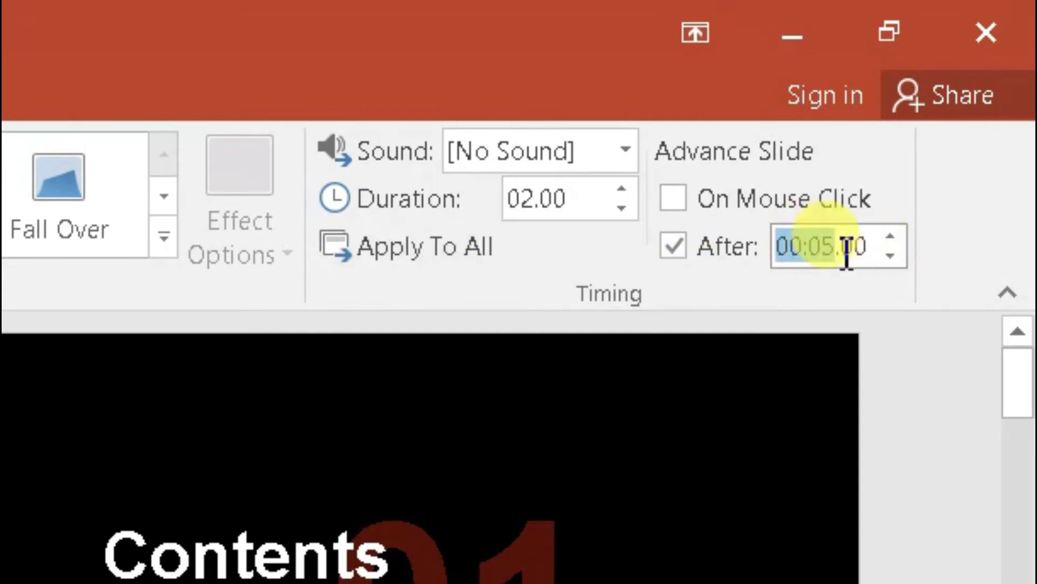
click(847, 254)
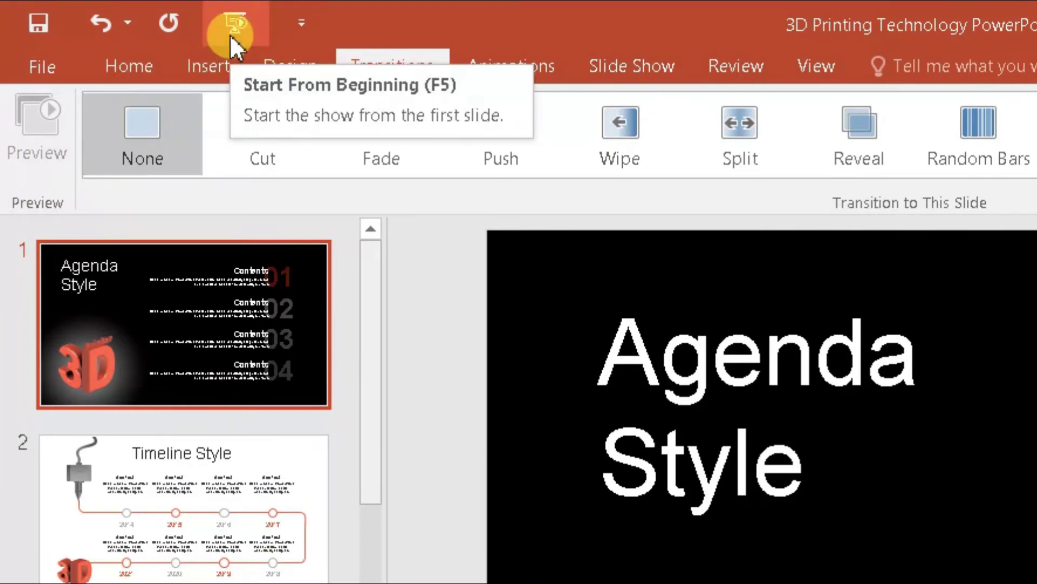
Play the show from Agenda through Timeline and Our Team to the Infographic Style slide, then exit
click(231, 36)
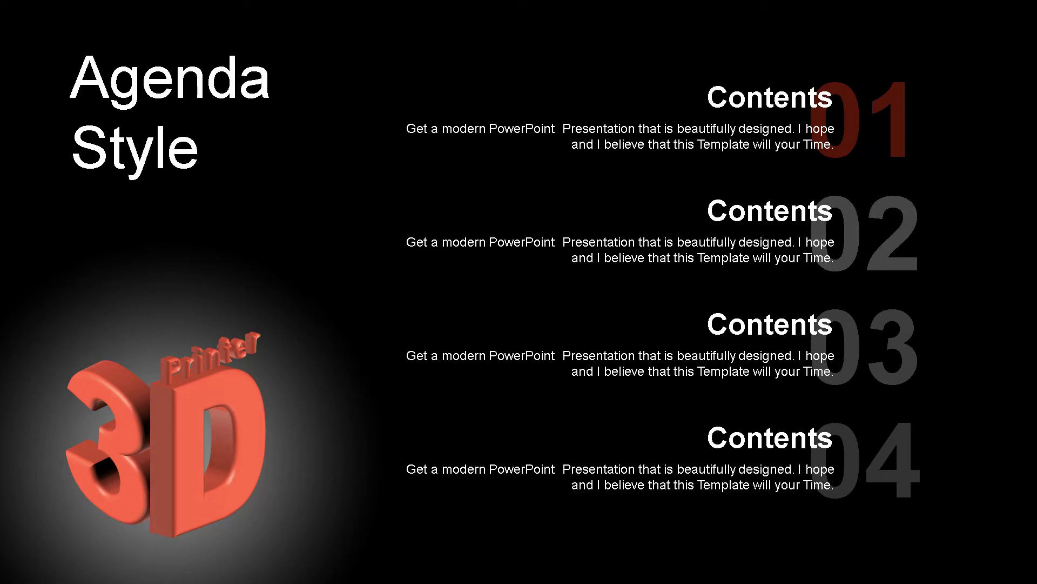
key(Right)
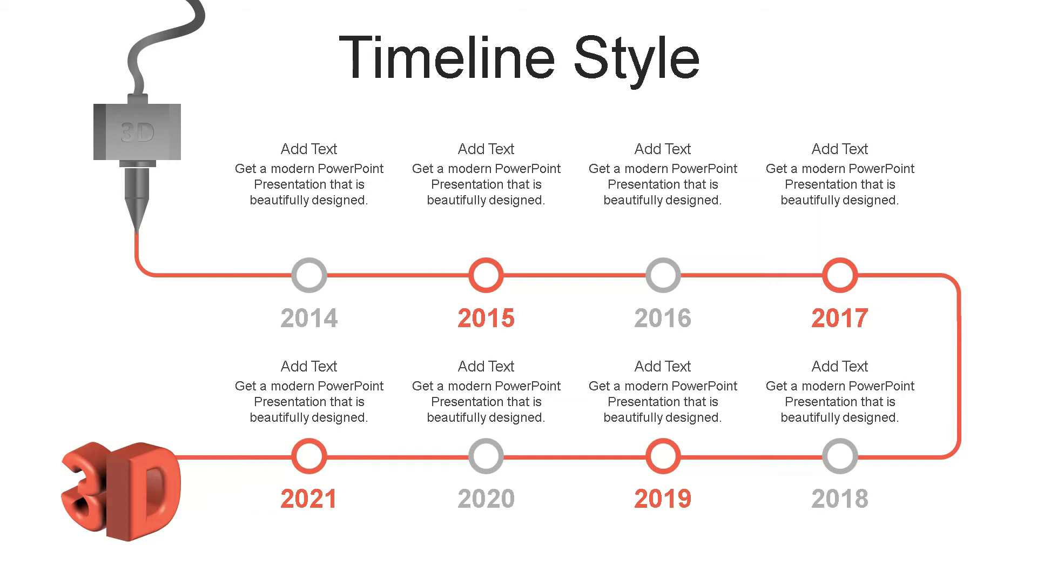
key(Right)
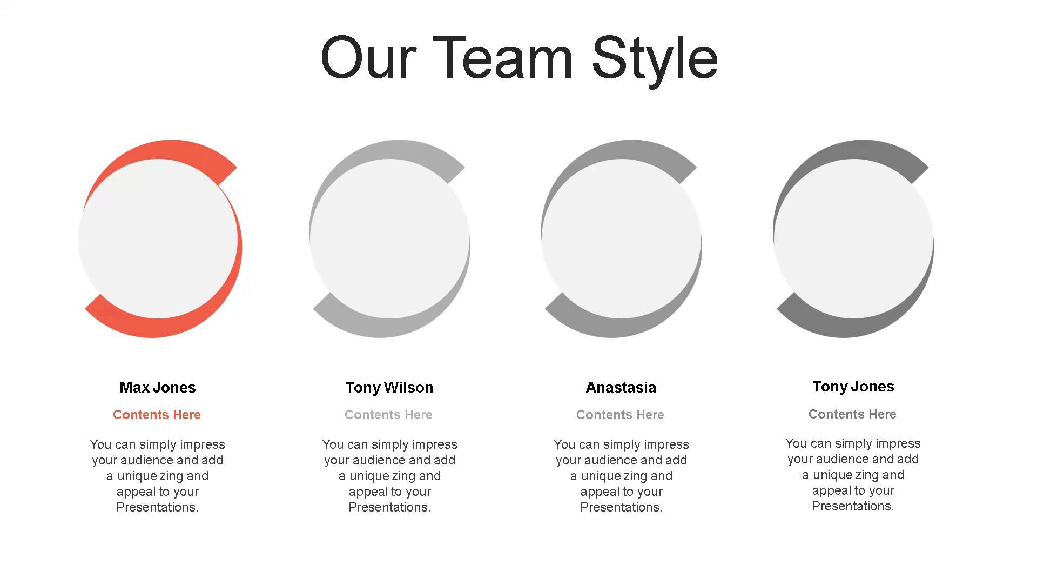
key(Right)
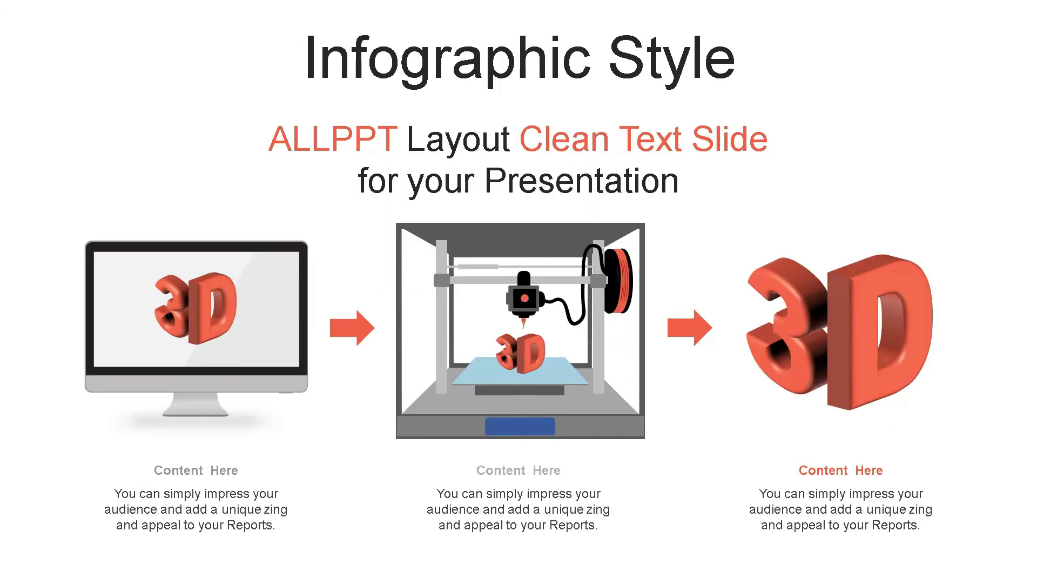
key(Escape)
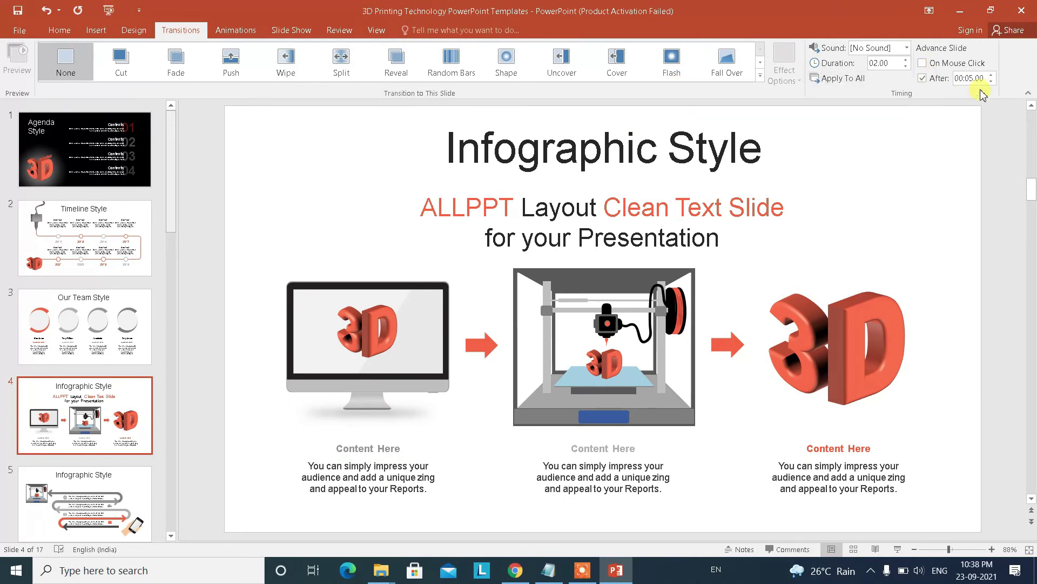
Change the automatic advance time from 00:05.00 to 00:01.00 and apply it to all slides
click(971, 79)
drag(772, 325, 754, 324)
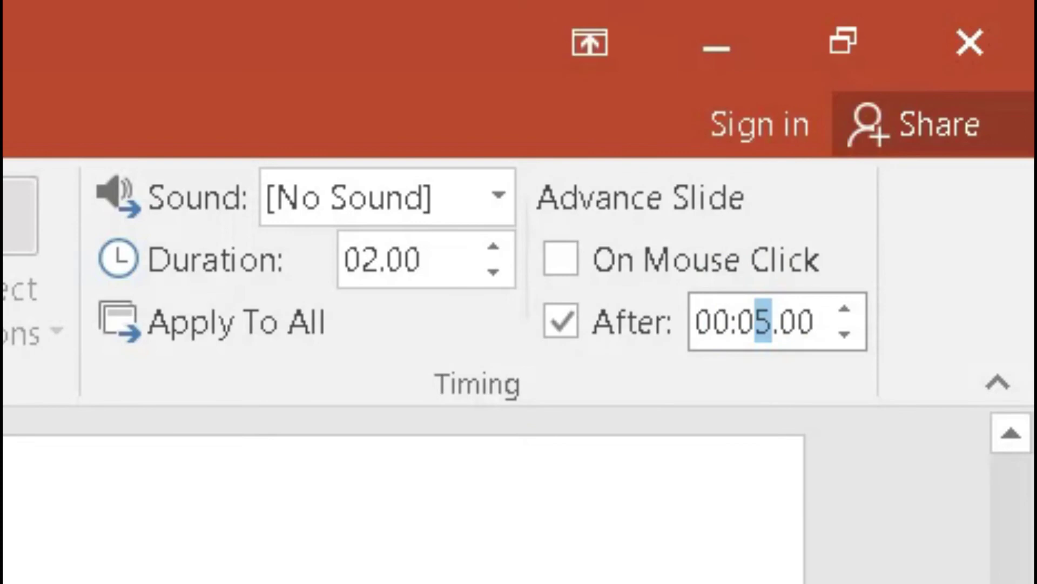
text(1)
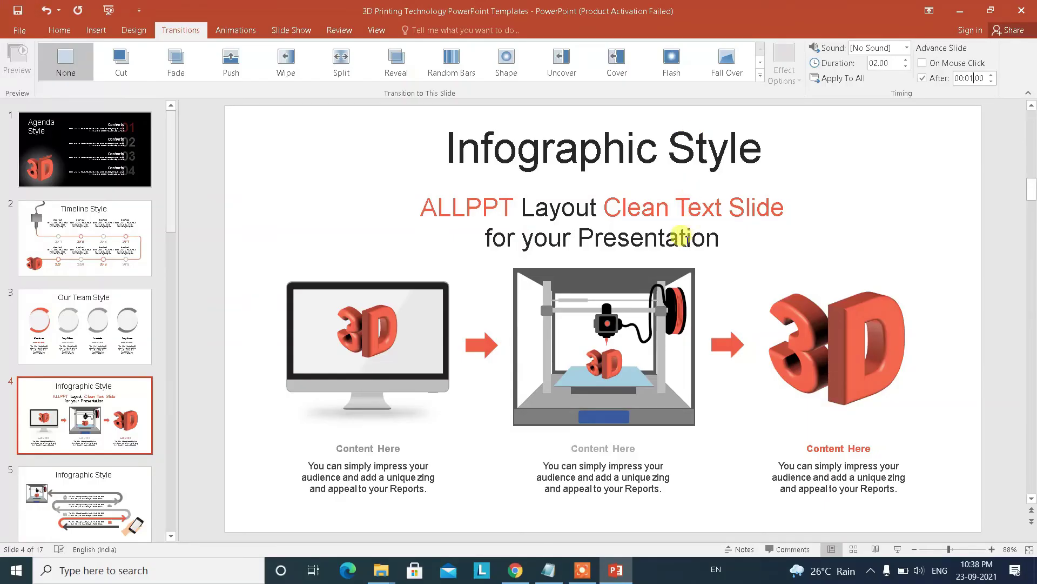
click(108, 10)
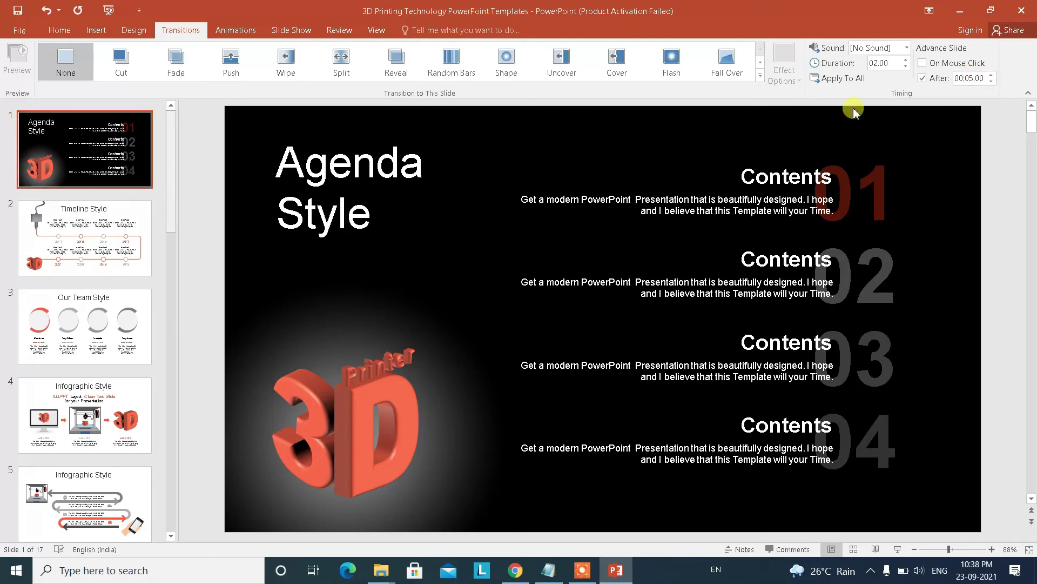
double_click(979, 80)
click(975, 78)
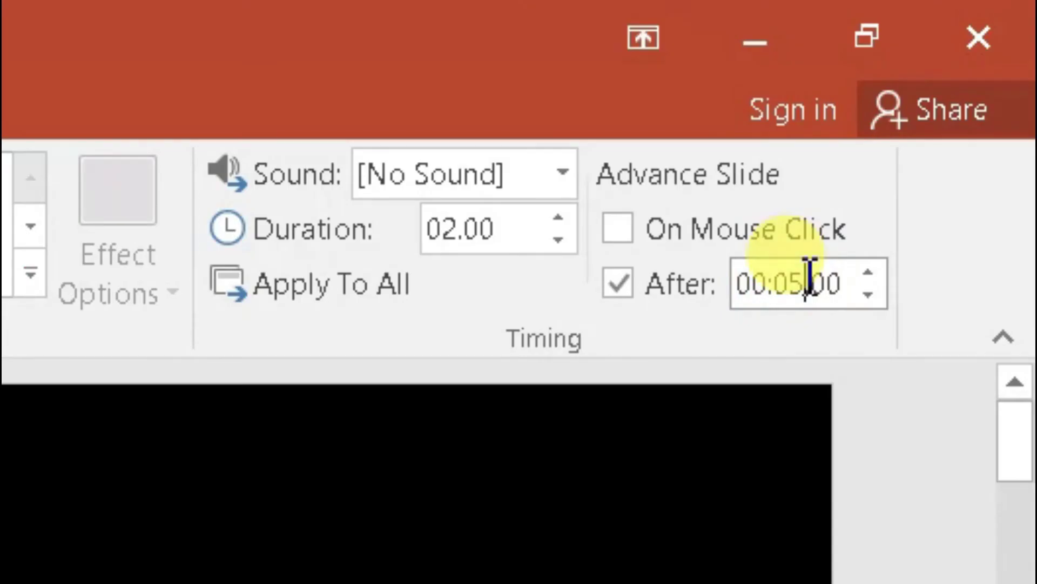
key(BackSpace)
text(1)
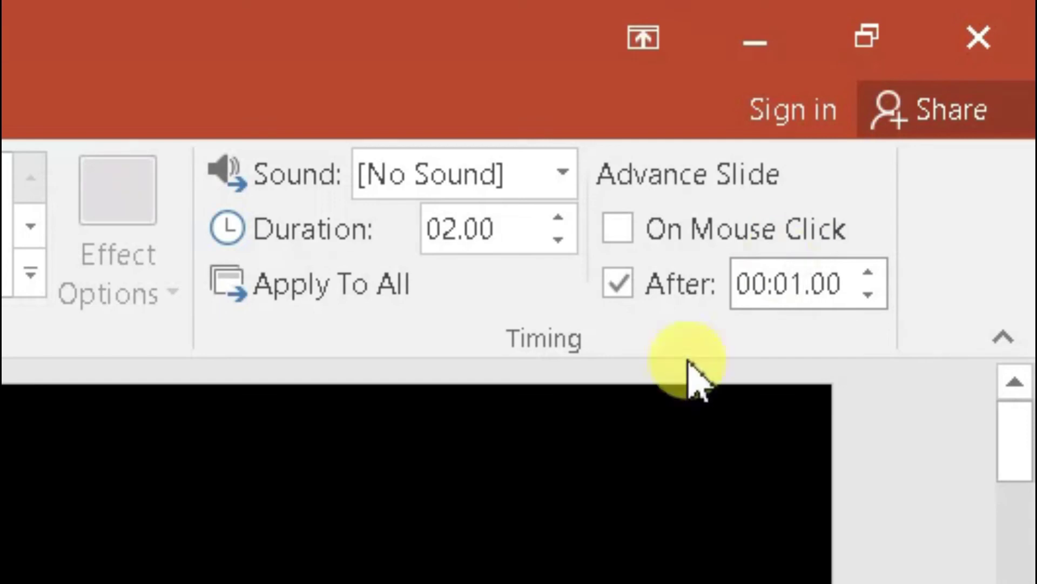
click(253, 289)
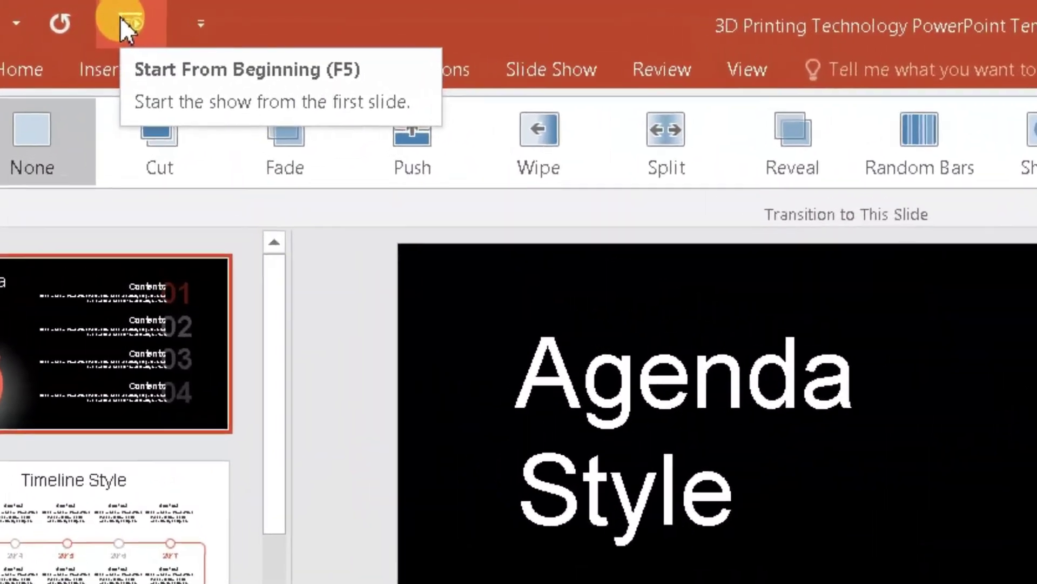
Play the deck from the start at one-second auto-advance and exit at slide 11
click(114, 14)
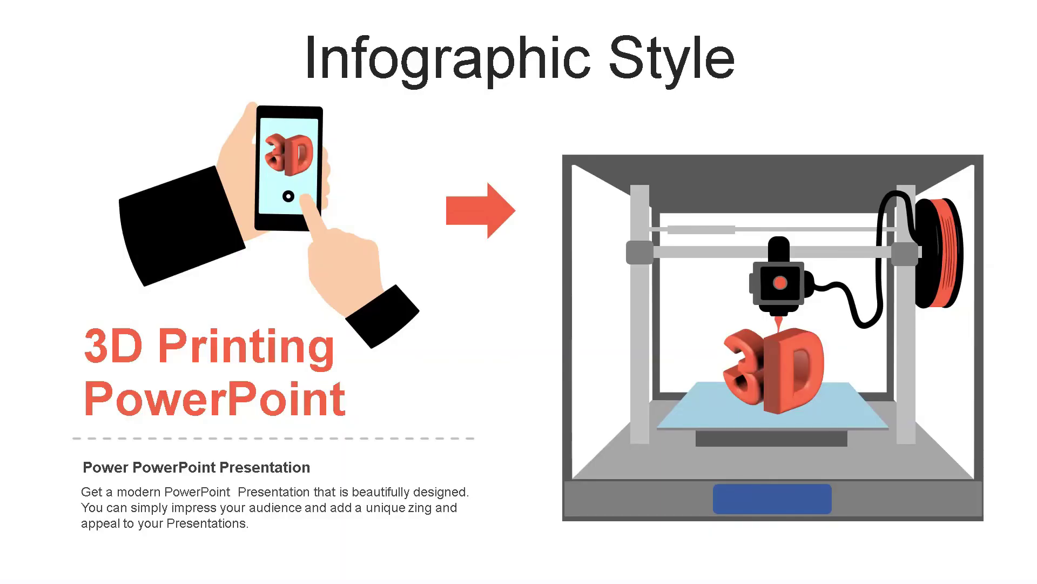
key(Escape)
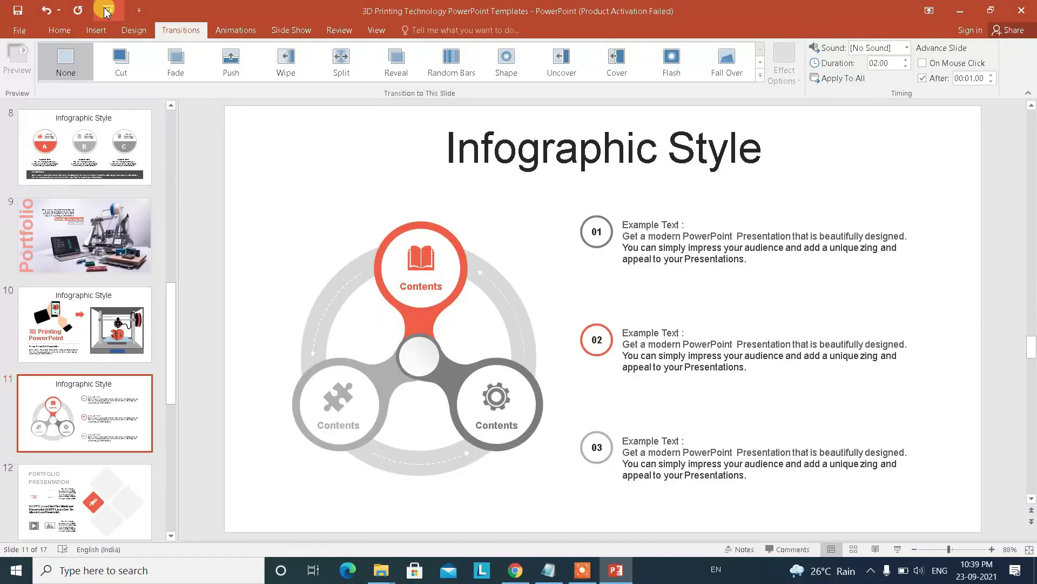